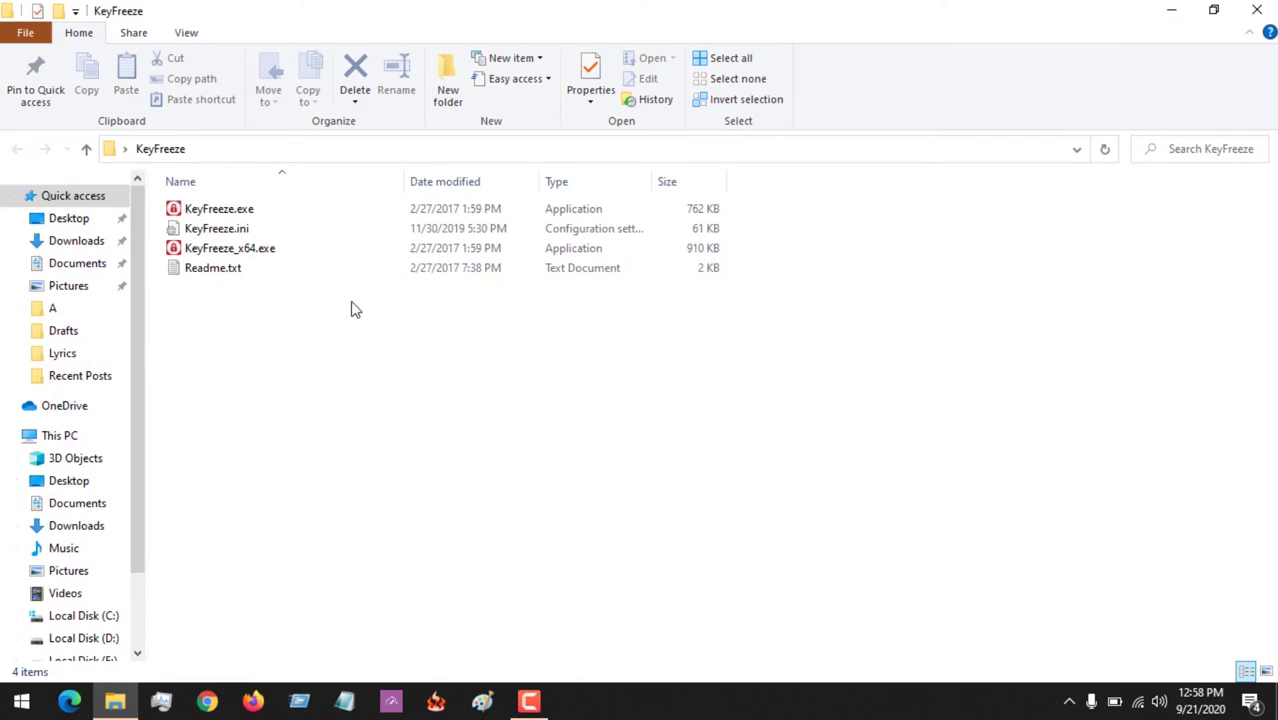
Pick KeyFreeze_x64.exe from the KeyFreeze folder and launch the 64-bit program.
left_click(257, 255)
left_click(222, 210)
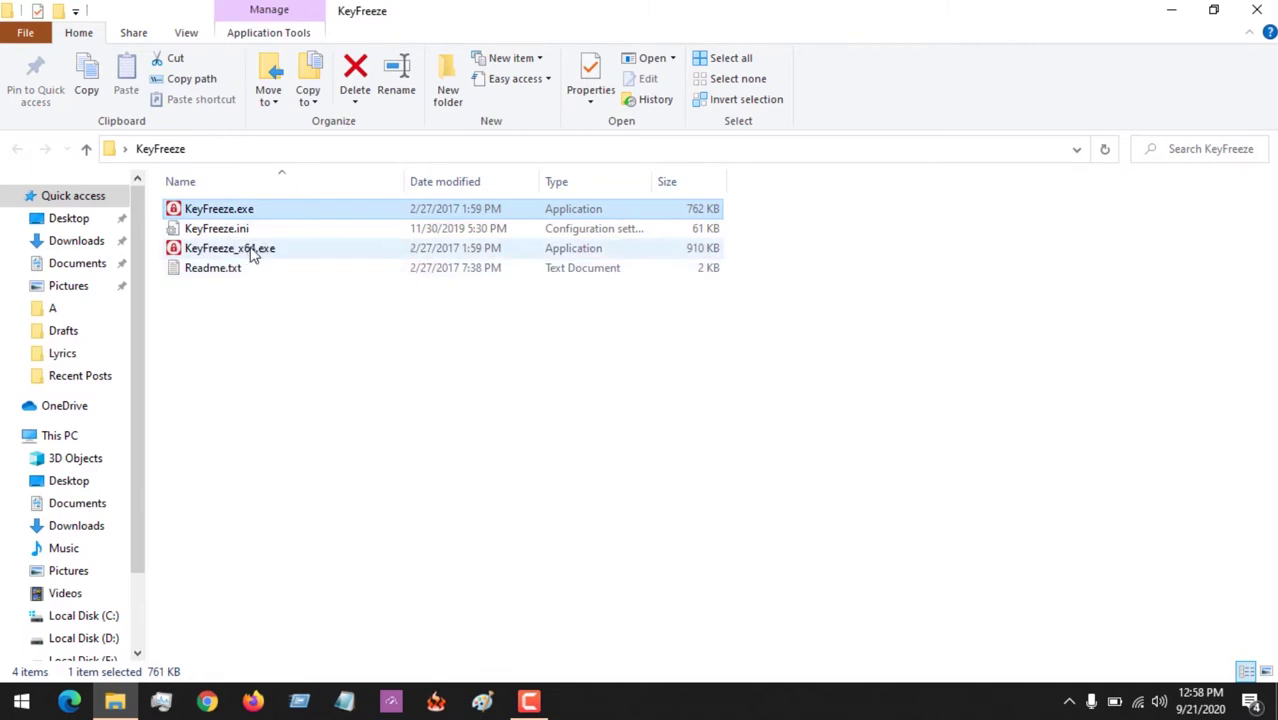
left_click(252, 252)
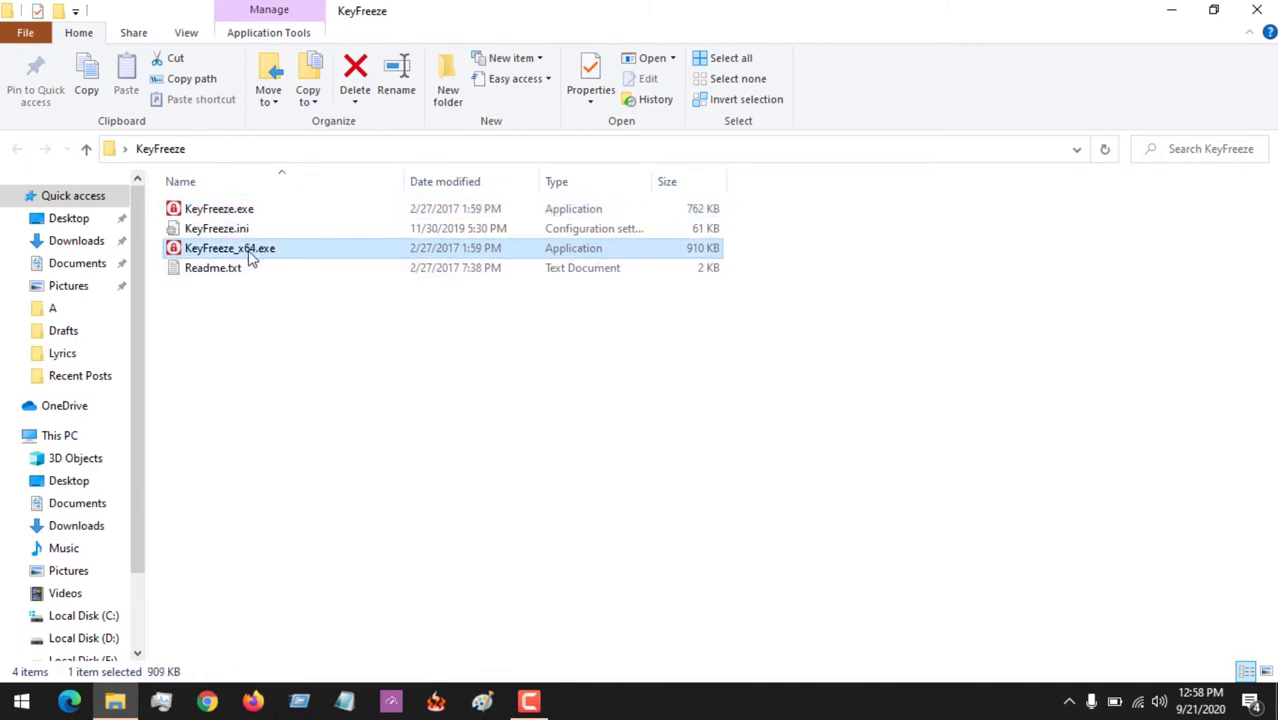
mouse_move(245, 254)
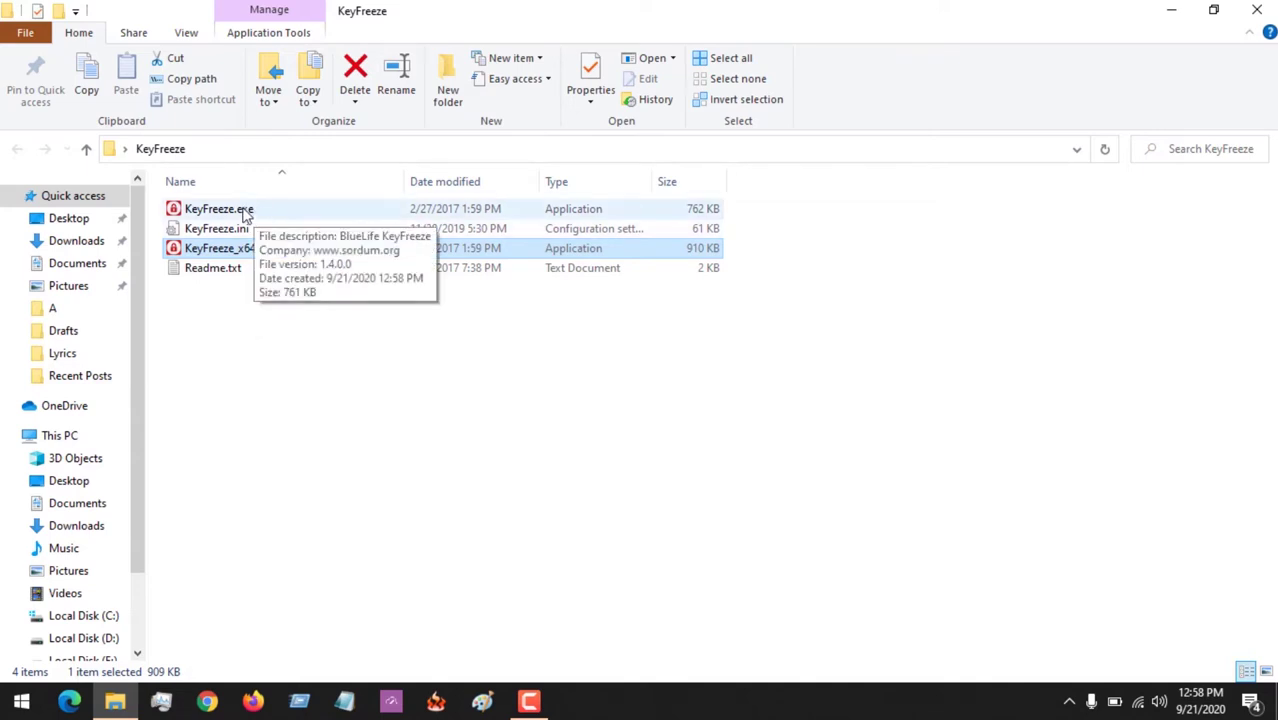
left_click(230, 216)
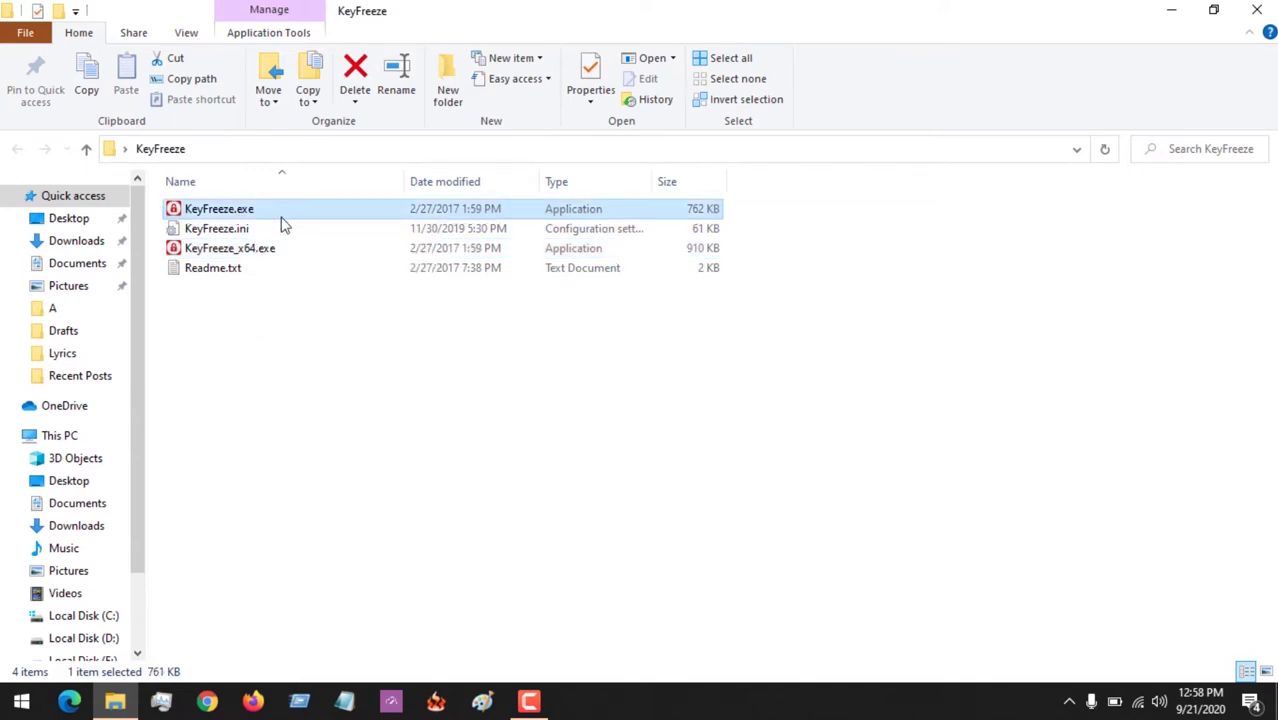
mouse_move(258, 211)
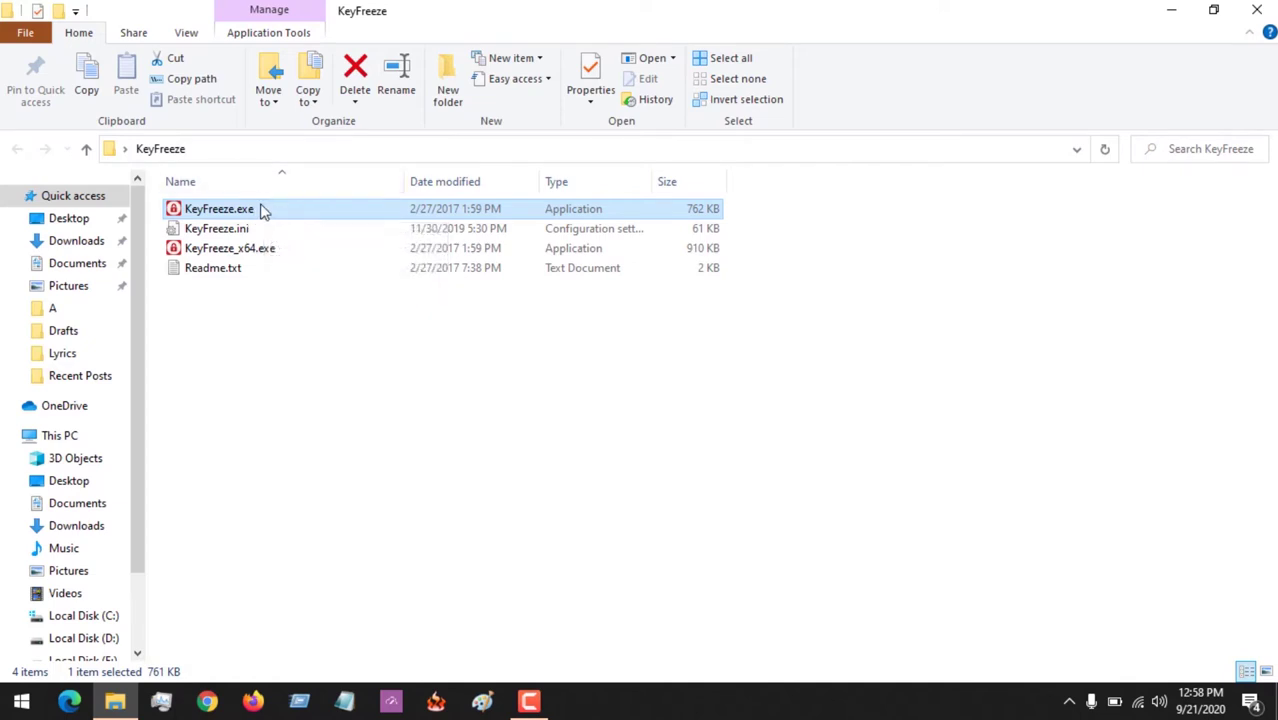
left_click(250, 254)
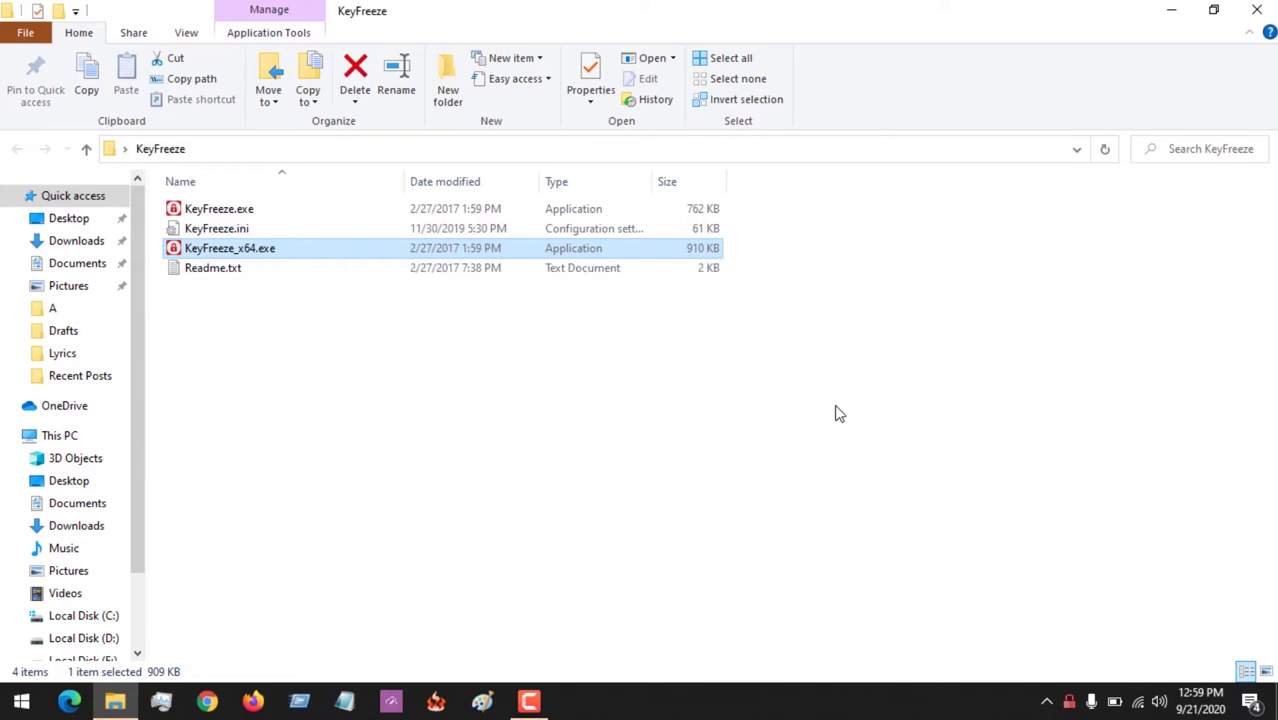
key("ctrl+alt+f")
Reveal the hidden tray icons and bring up KeyFreeze's lock, unlock and options menu.
right_click(1070, 708)
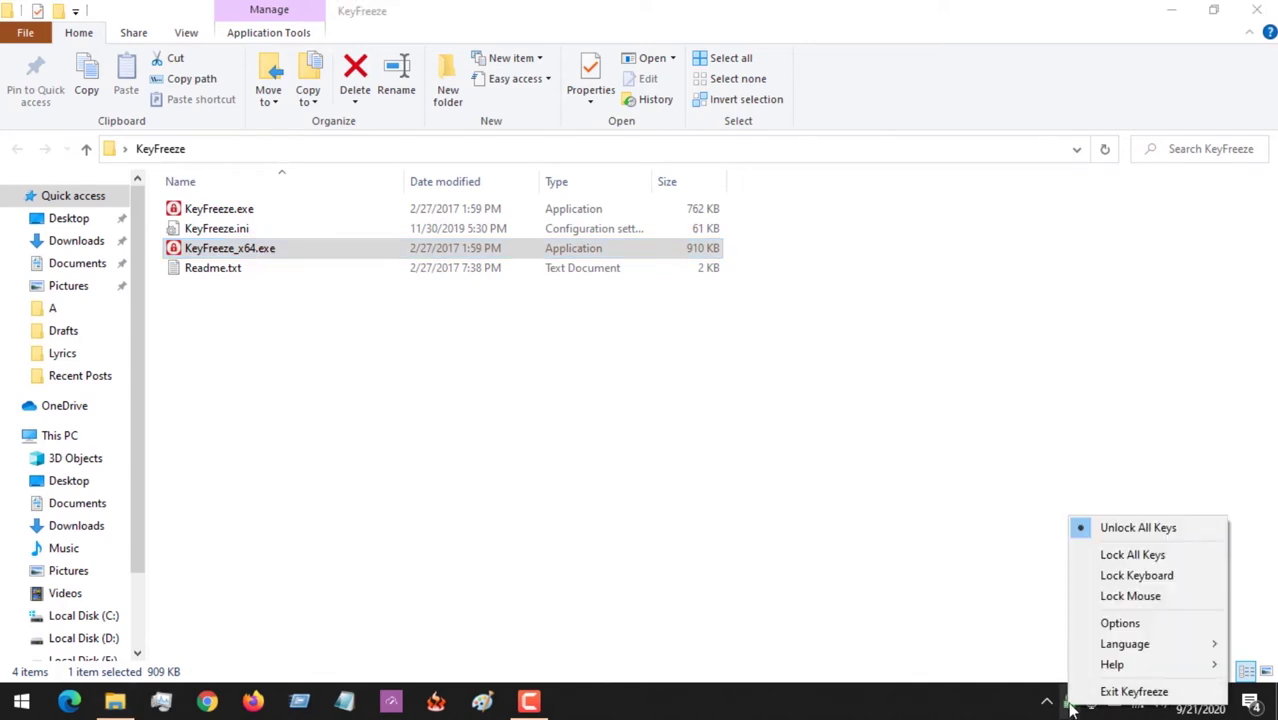
mouse_move(1135, 644)
left_click(670, 580)
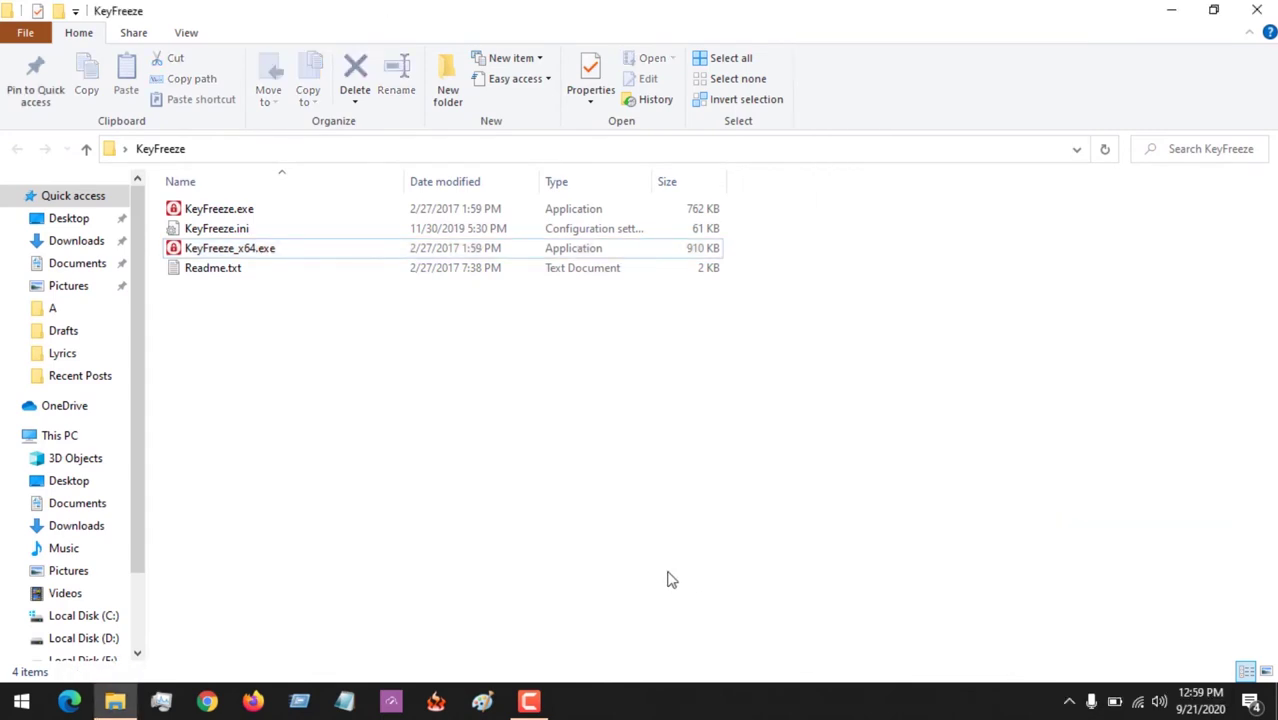
left_click(1070, 706)
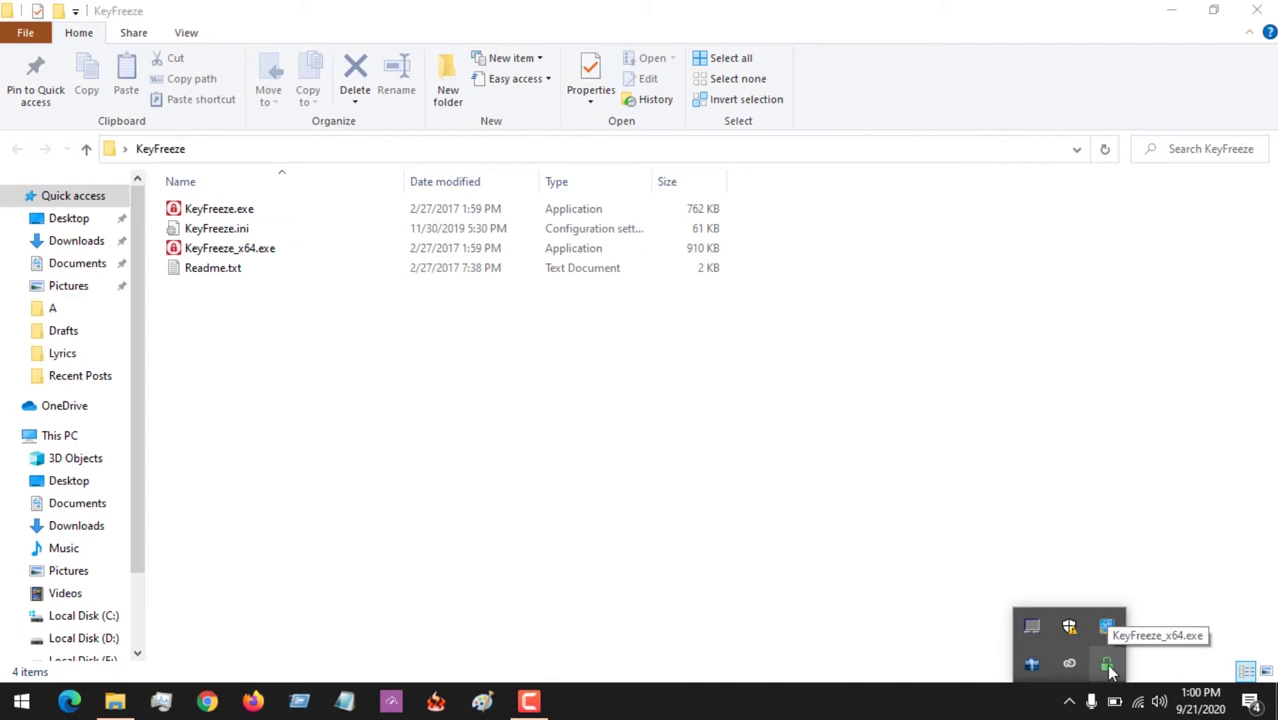
right_click(1110, 670)
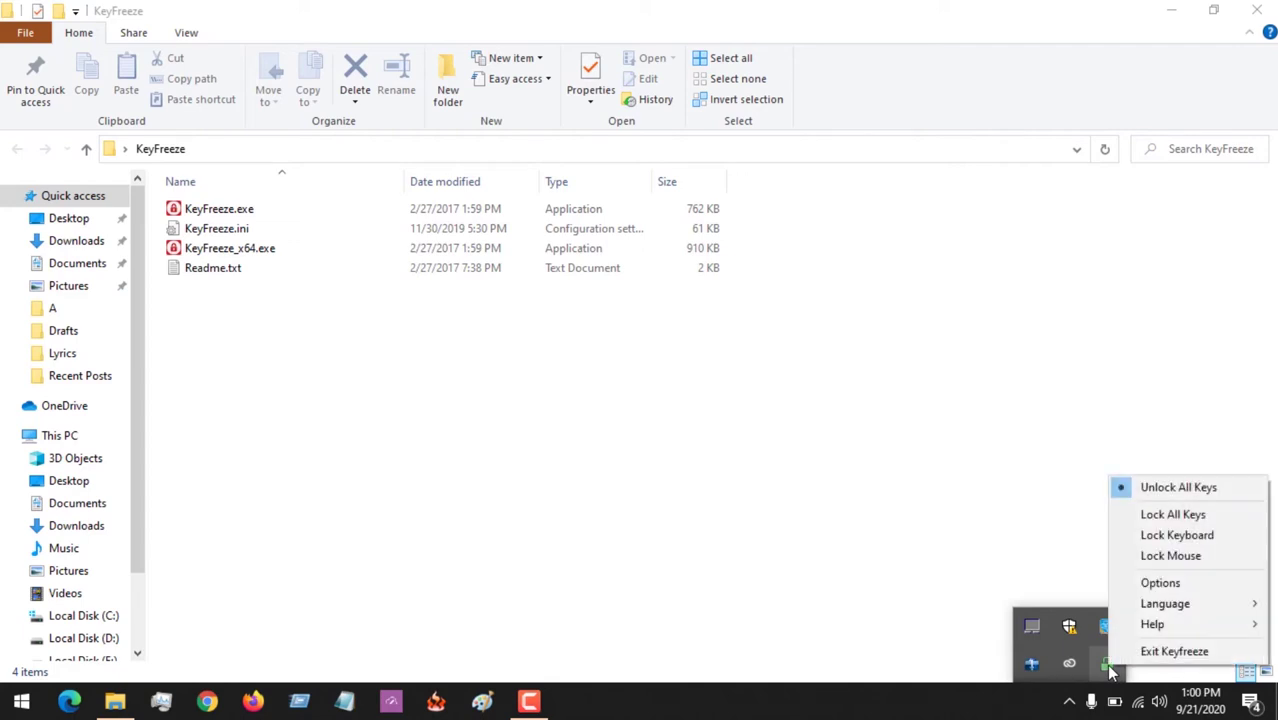
Turn off mouse-key locking in KeyFreeze Options and select the 5-second countdown value.
left_click(1158, 586)
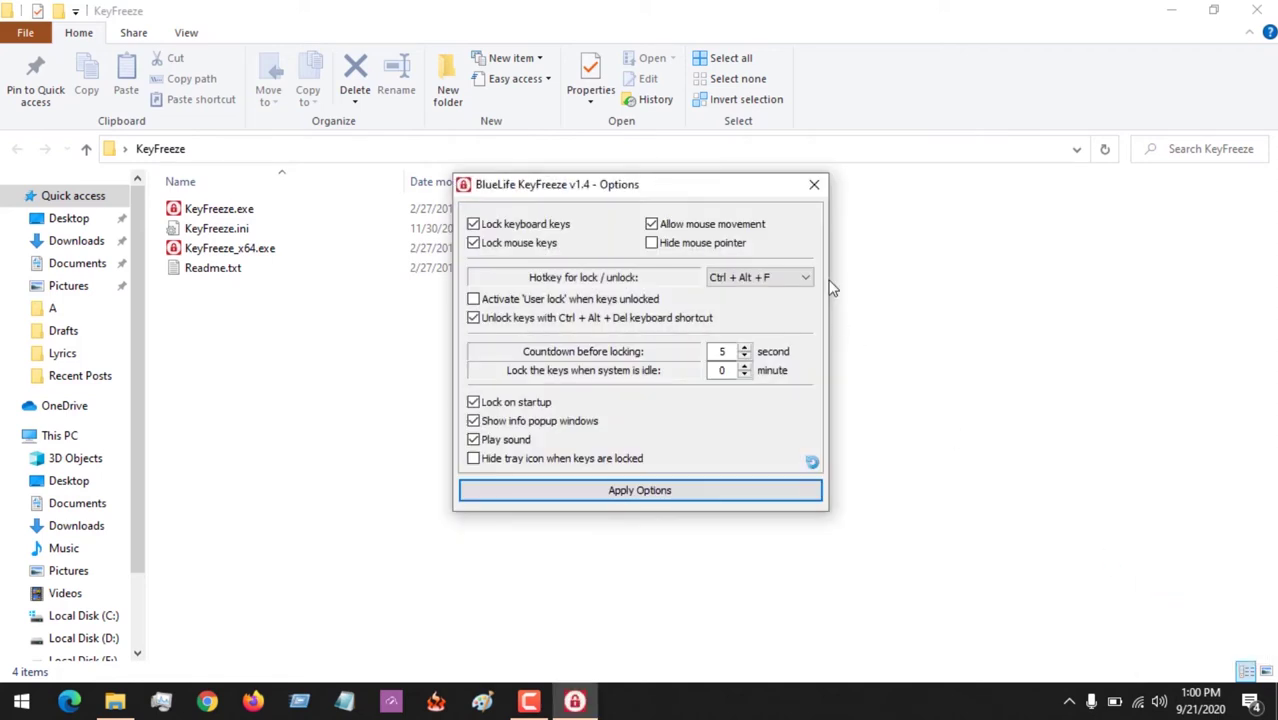
mouse_move(666, 186)
left_mouse_down()
mouse_move(678, 160)
mouse_move(667, 170)
left_mouse_up()
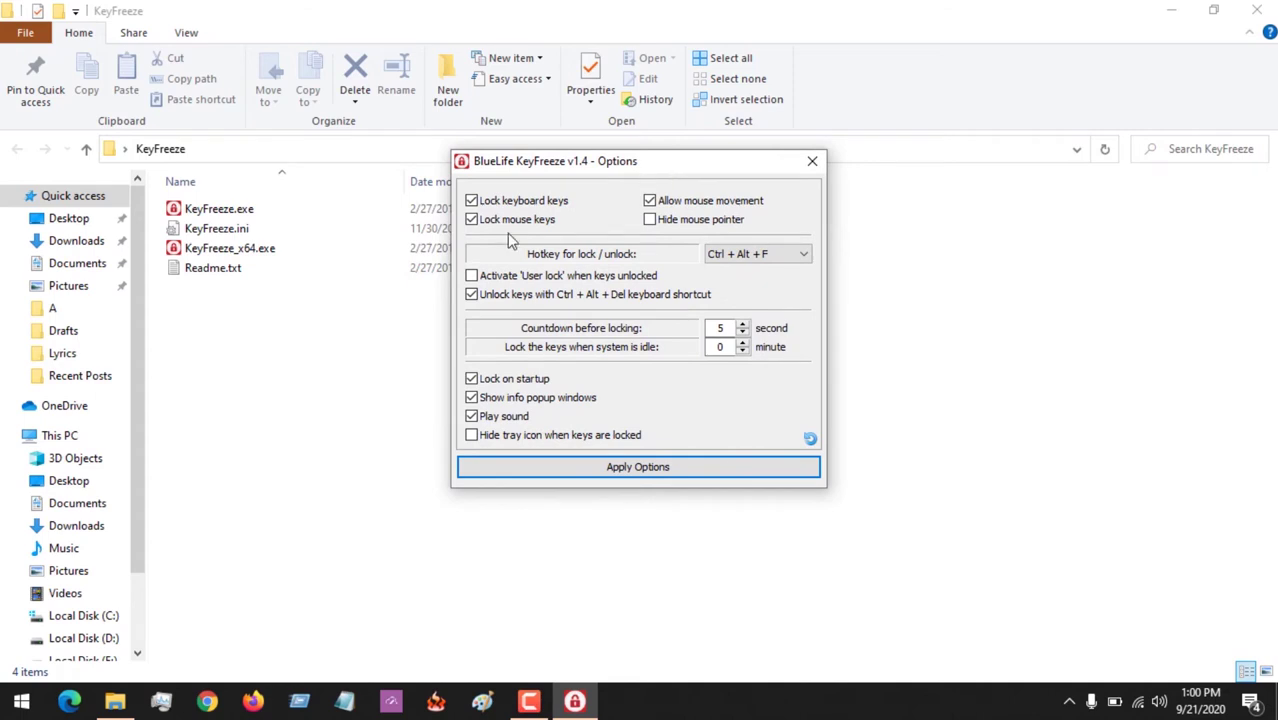
left_click(471, 219)
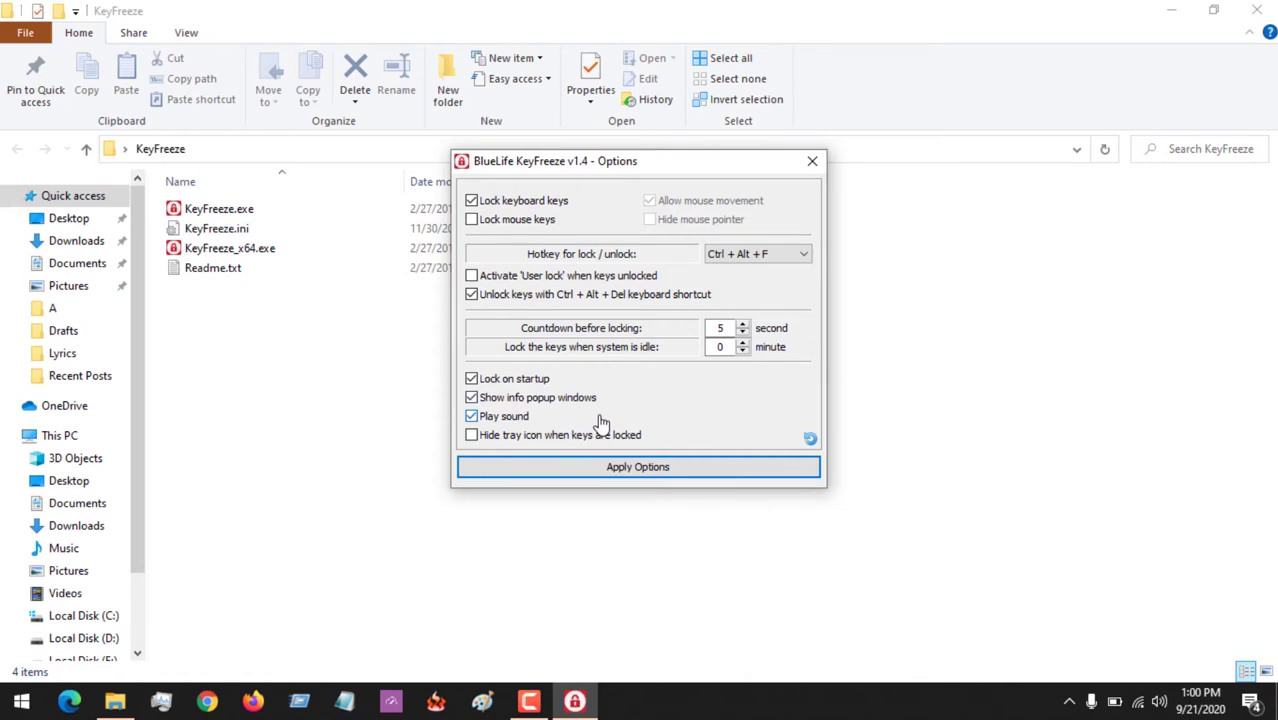
double_click(720, 328)
double_click(711, 328)
Keep Ctrl + Alt + F as the lock hotkey and apply the options, closing the window.
left_click(741, 256)
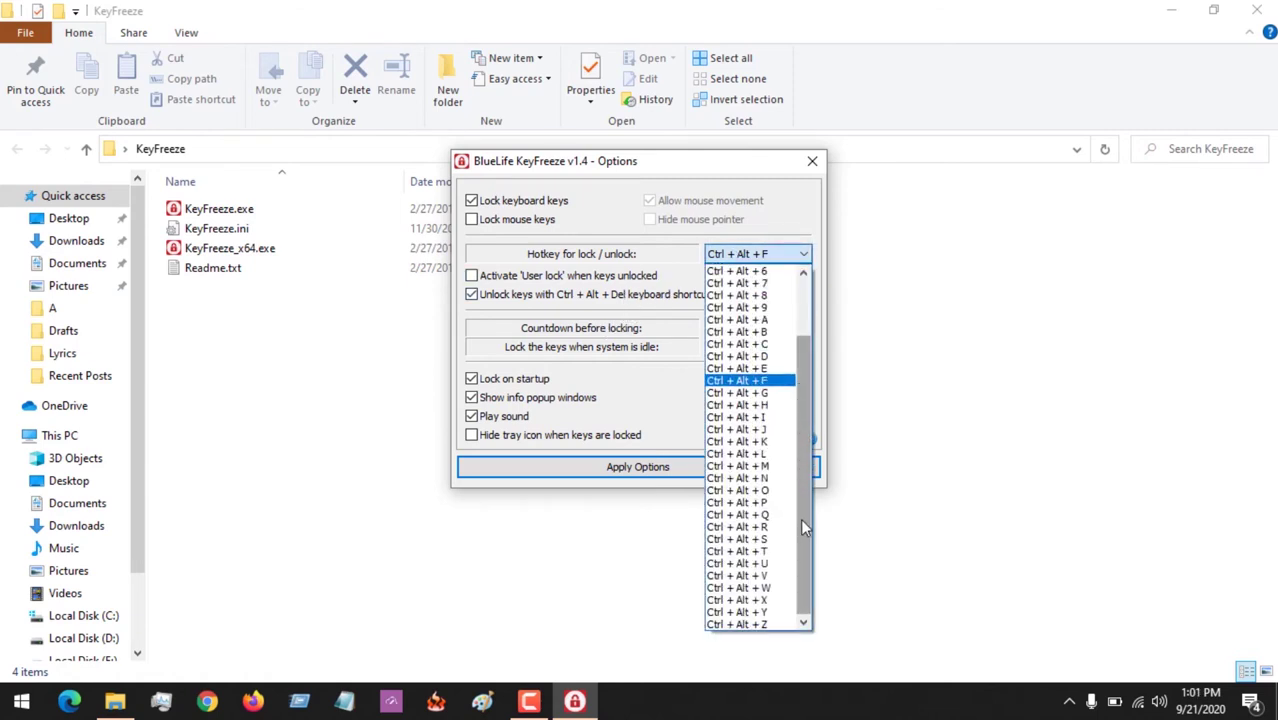
left_click_drag(802, 506, 802, 360)
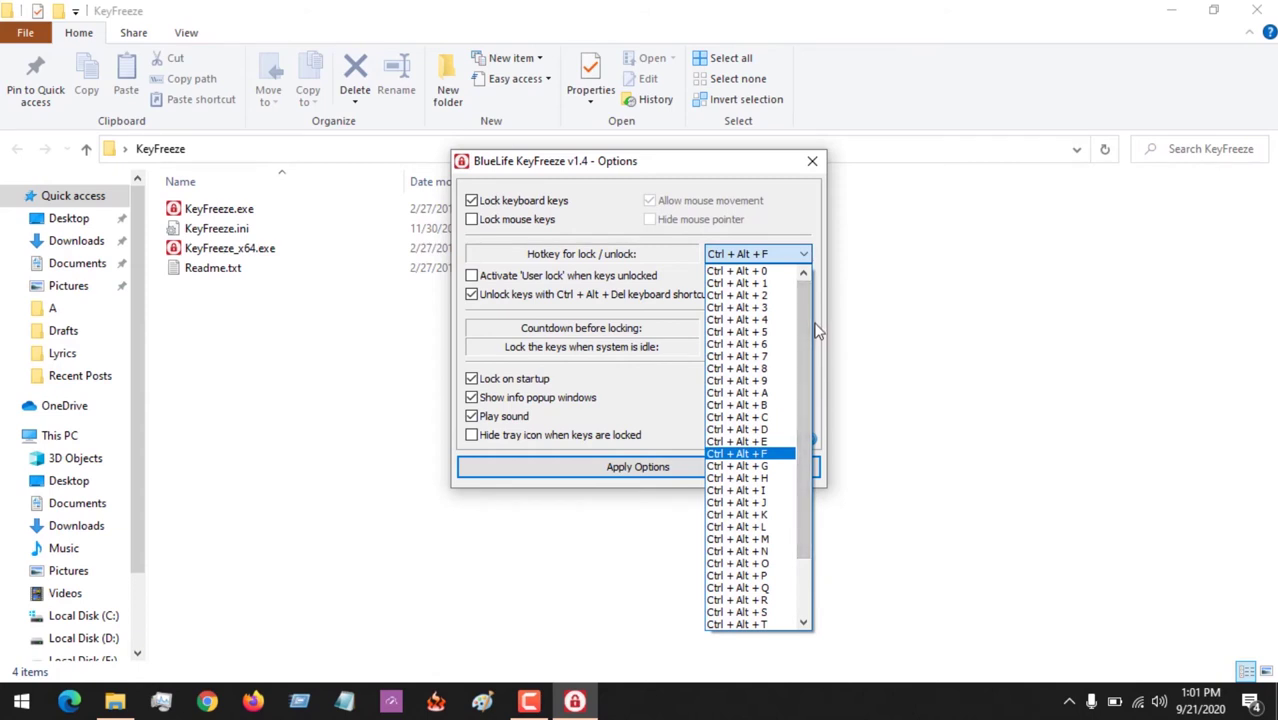
left_click_drag(804, 314, 803, 362)
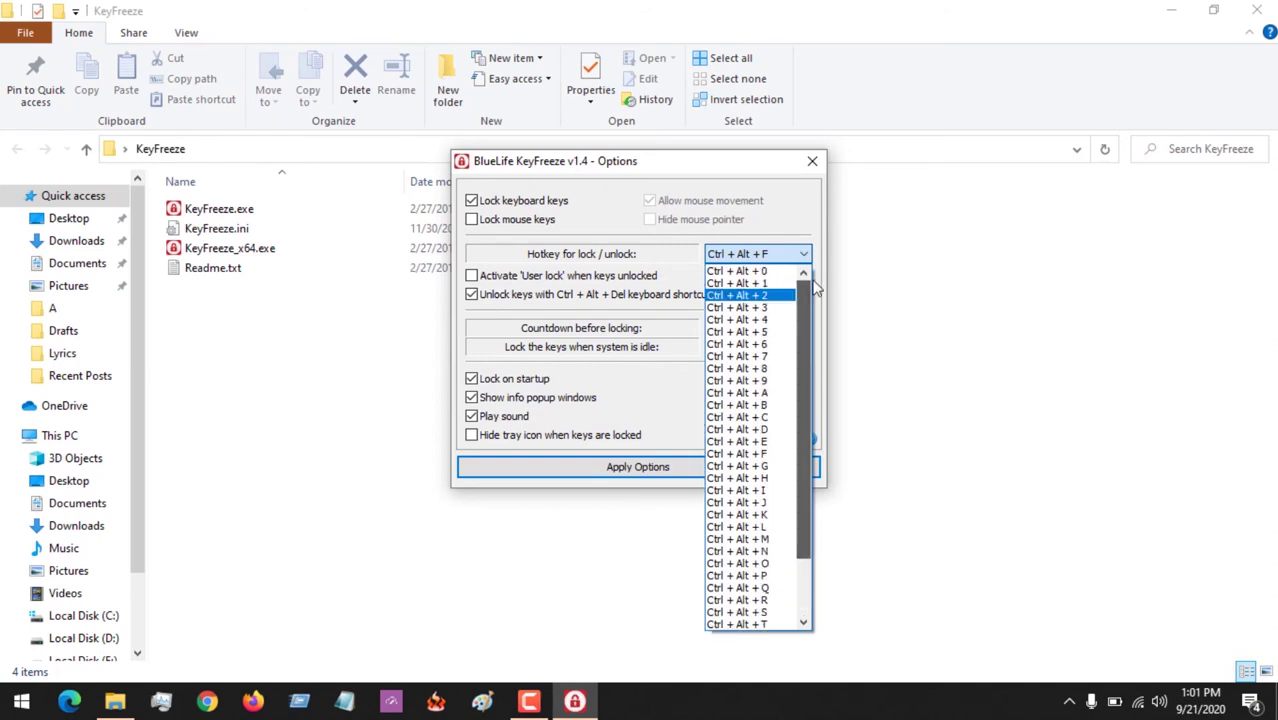
left_click(659, 418)
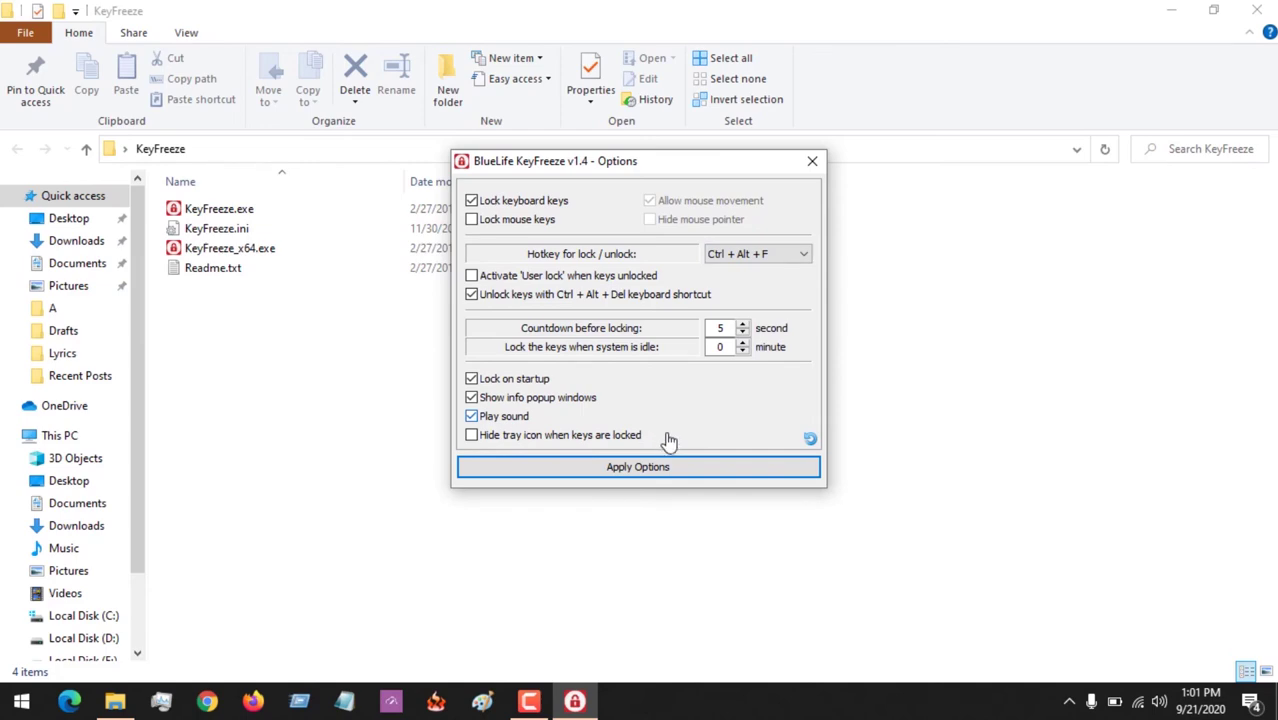
left_click(648, 467)
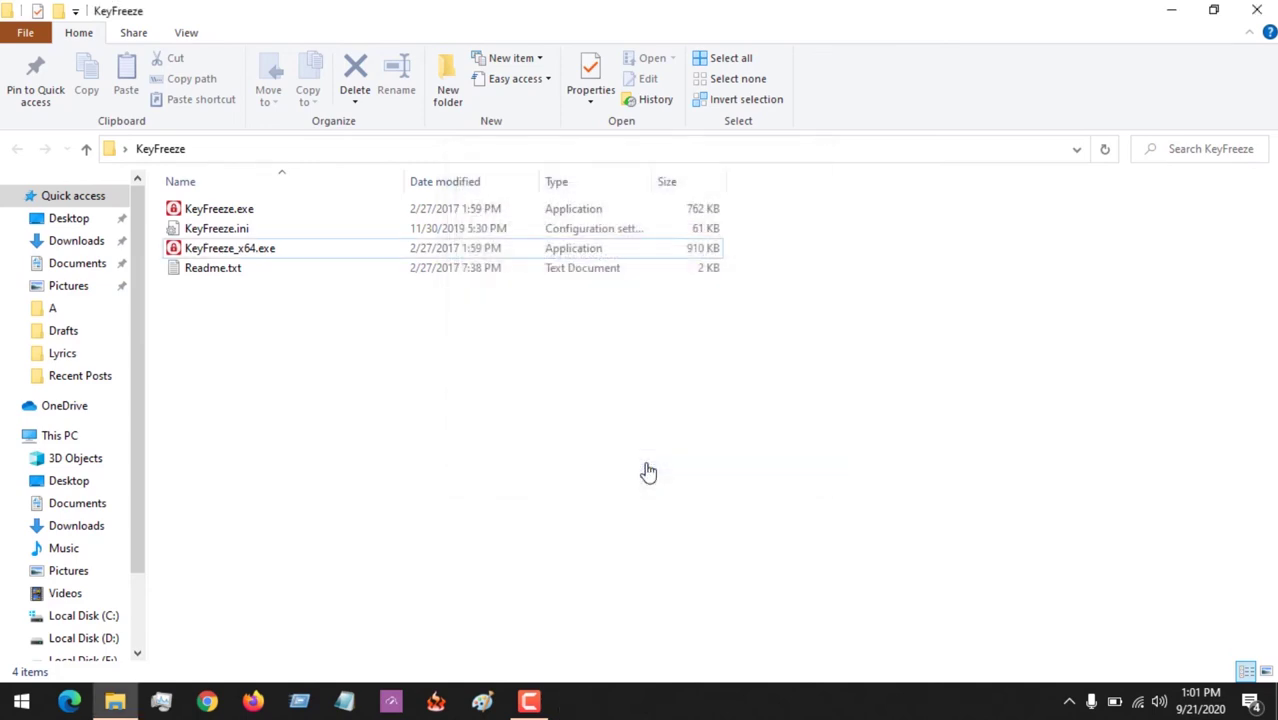
Minimize Explorer, check KeyFreeze's tray menu, and start a new untitled Notepad note.
left_click(1162, 9)
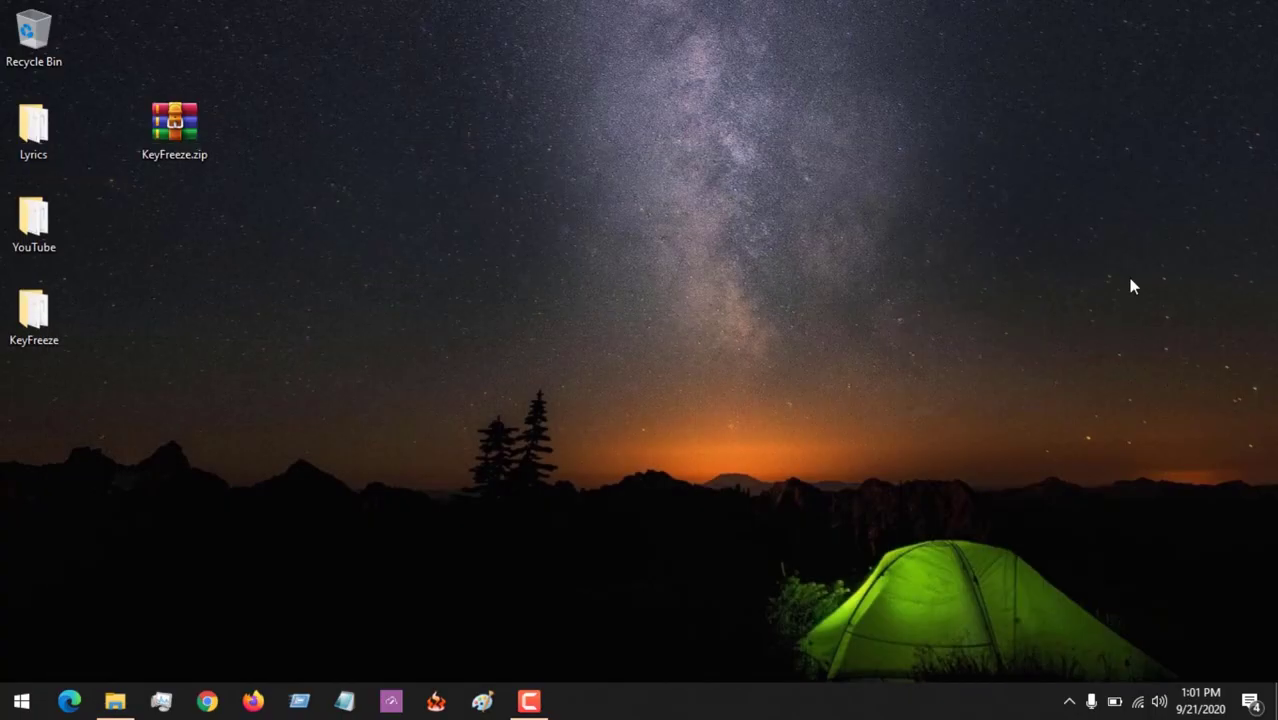
left_click(1066, 703)
right_click(1104, 664)
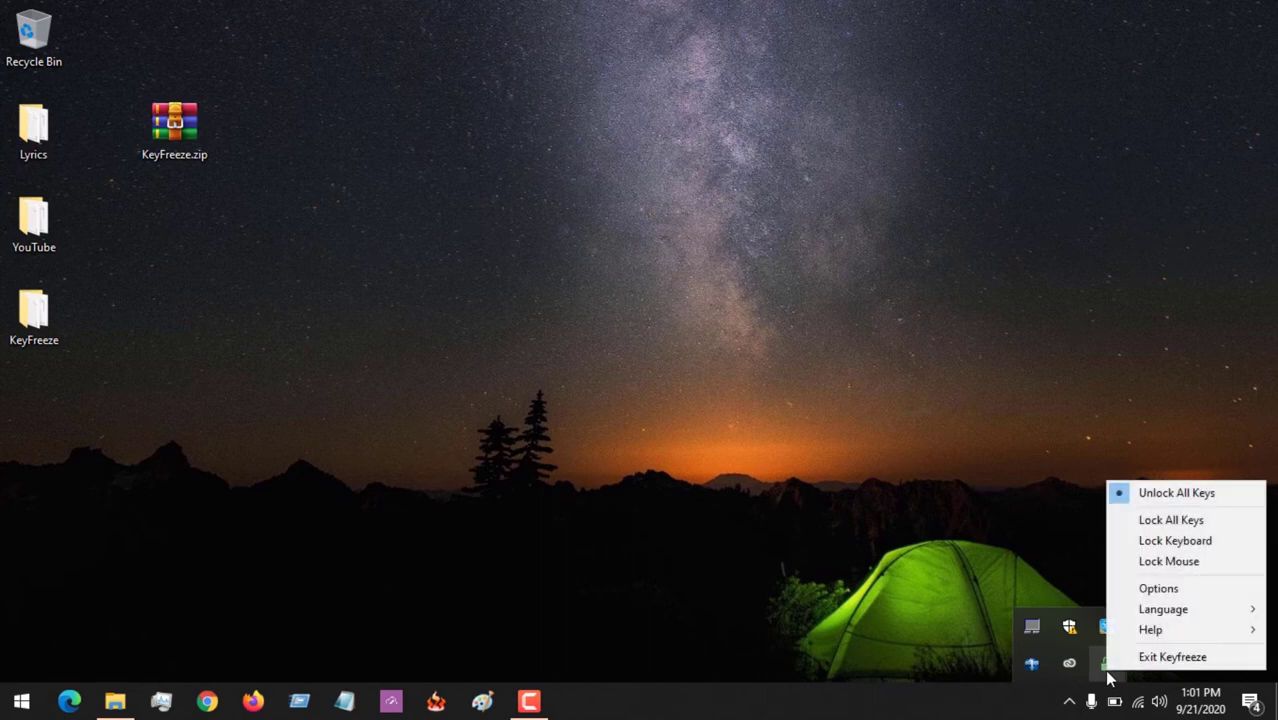
left_click(751, 513)
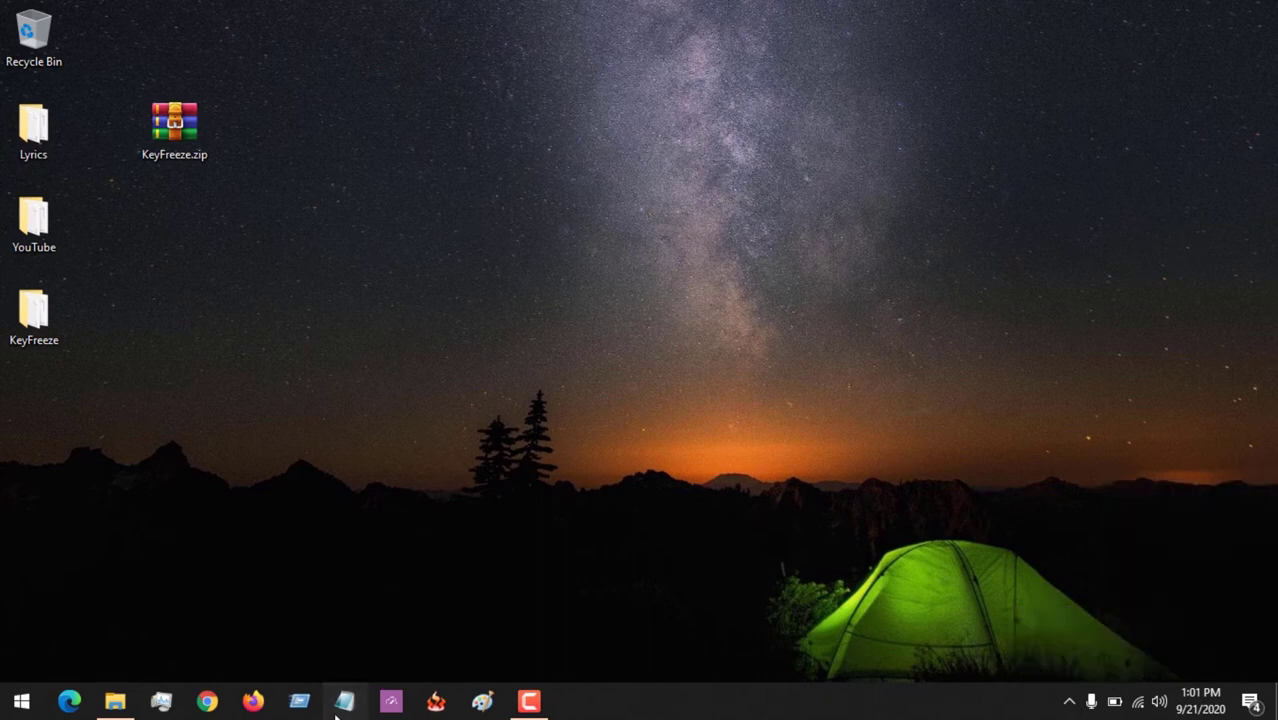
left_click(344, 701)
Type a long line of random test letters and 'KJDKLJKA' on separate lines.
type("hvhbjnnkNJKJFKJALK")
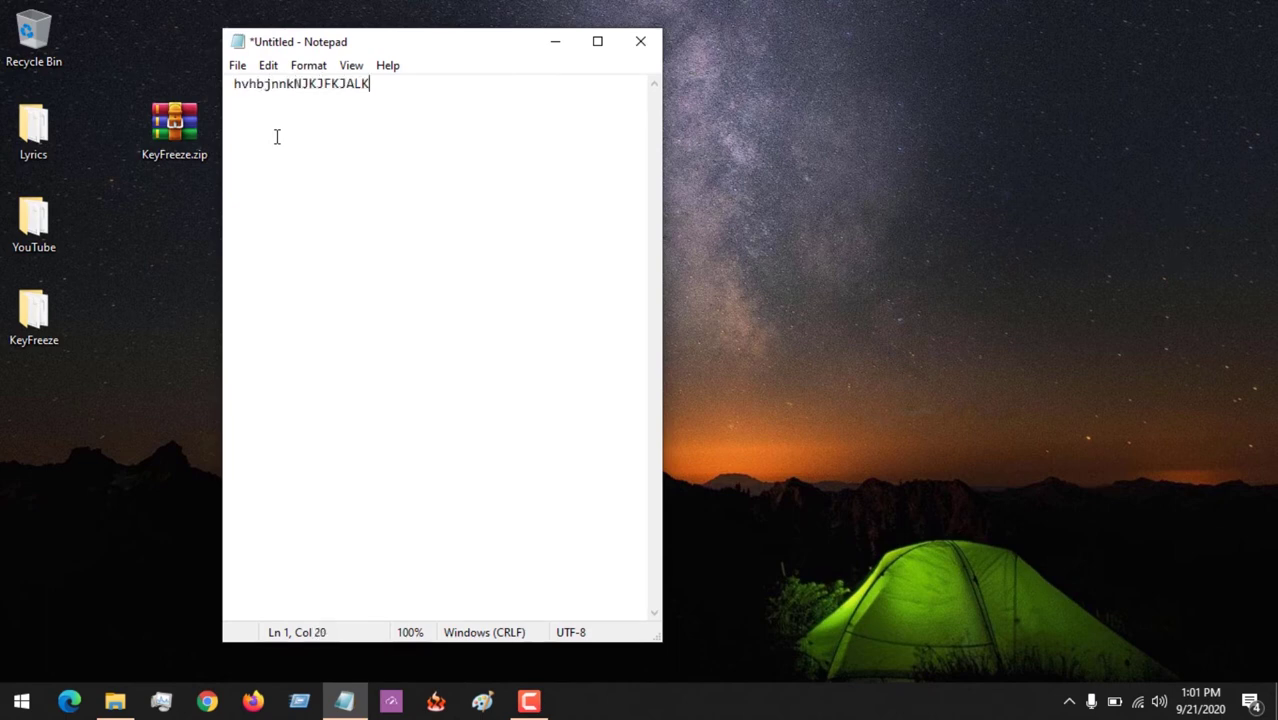
type("JDKLJLKA;KJDKLJKLAJLKJDKLJAKLJD")
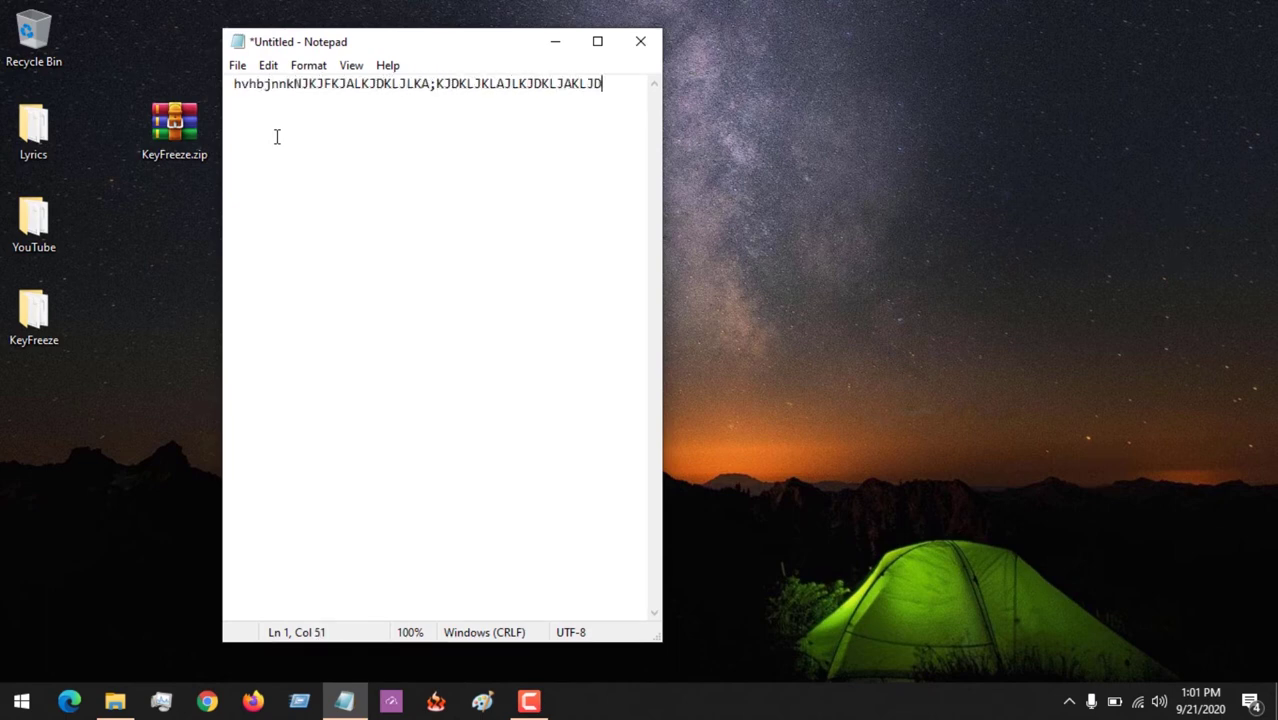
key("Return")
key("Return")
type("KJDKLJKA")
key("Return")
Exit KeyFreeze from its tray menu and reopen the KeyFreeze folder from the desktop.
left_click(1069, 698)
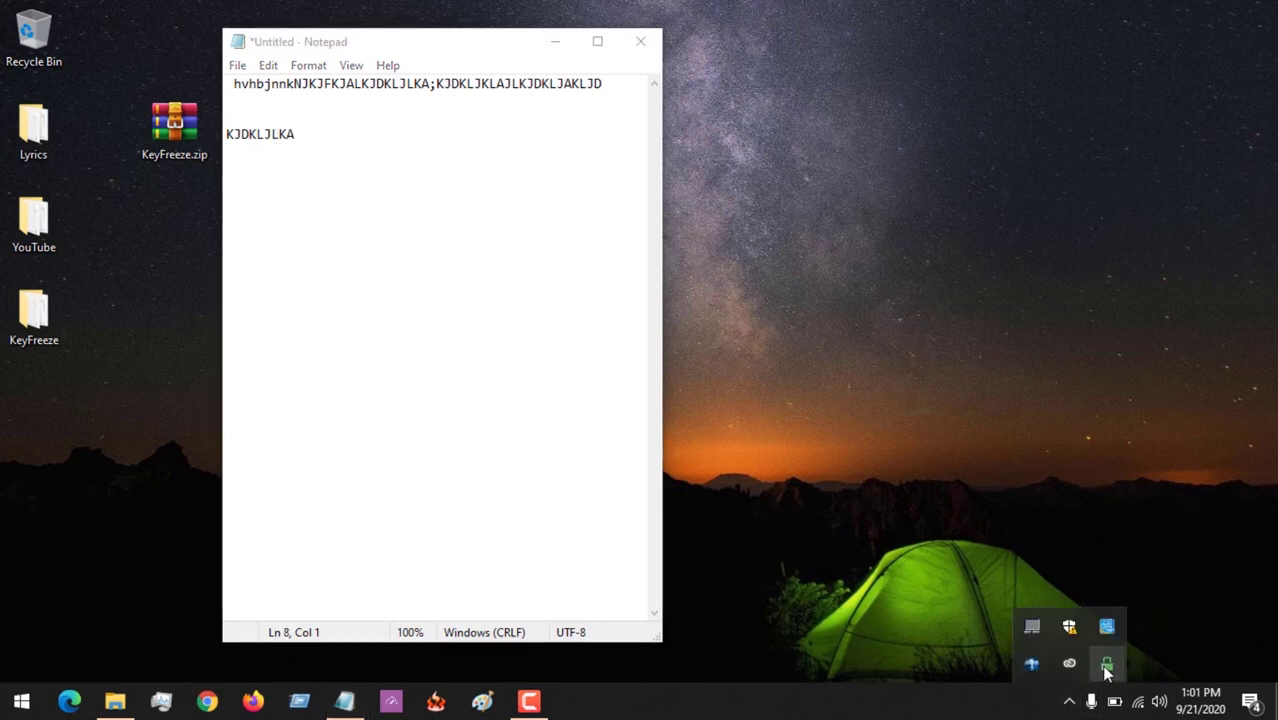
right_click(1106, 670)
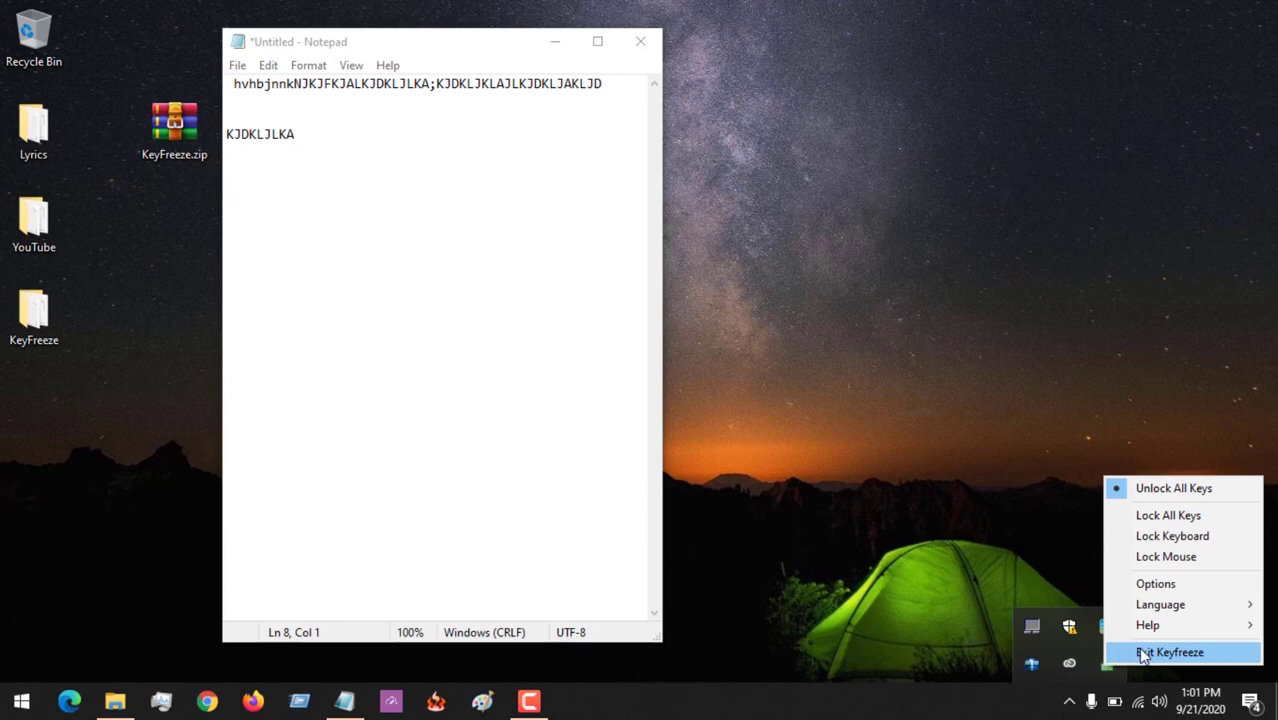
left_click(1143, 653)
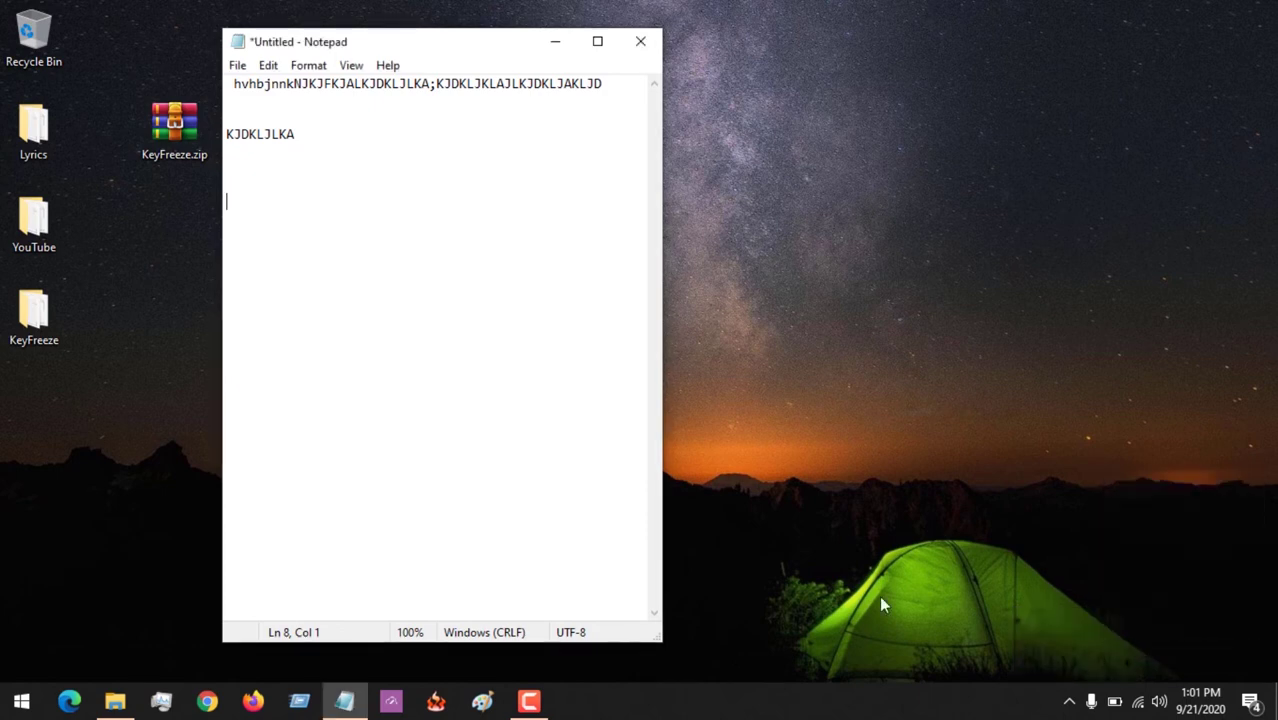
double_click(34, 318)
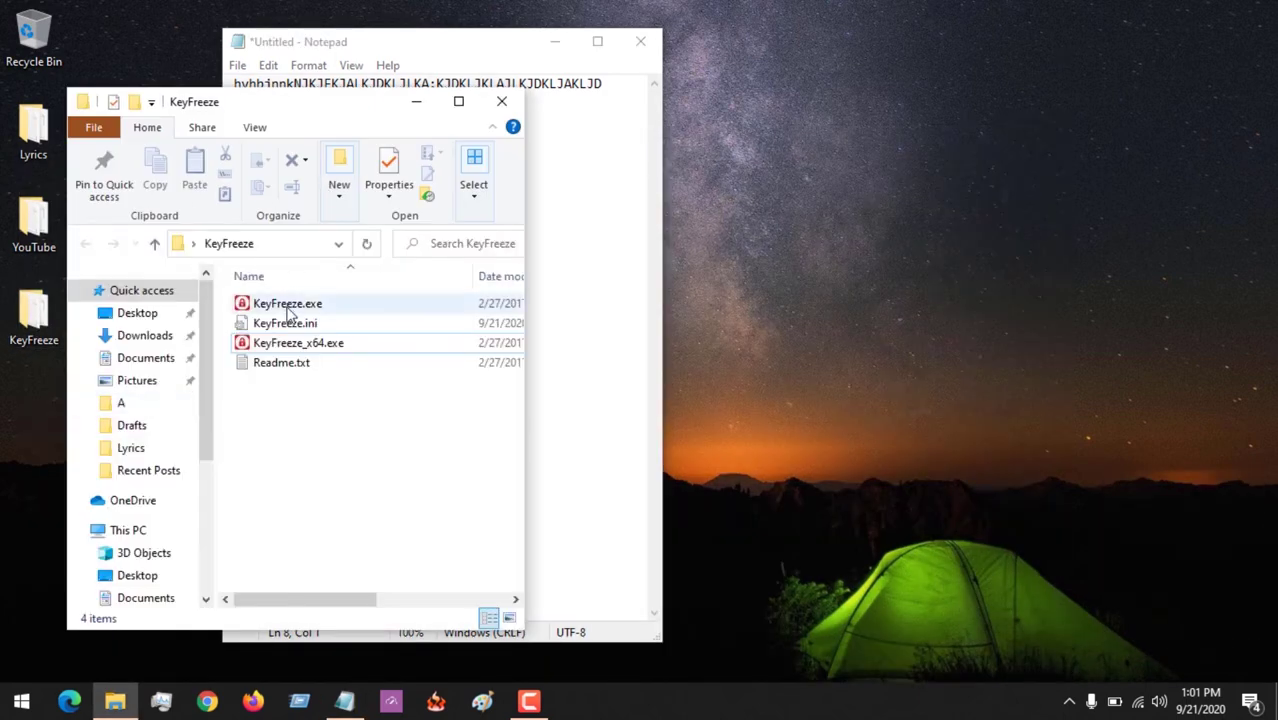
Maximize the folder, run KeyFreeze_x64.exe, and bring the Notepad note forward during the countdown.
left_click(458, 101)
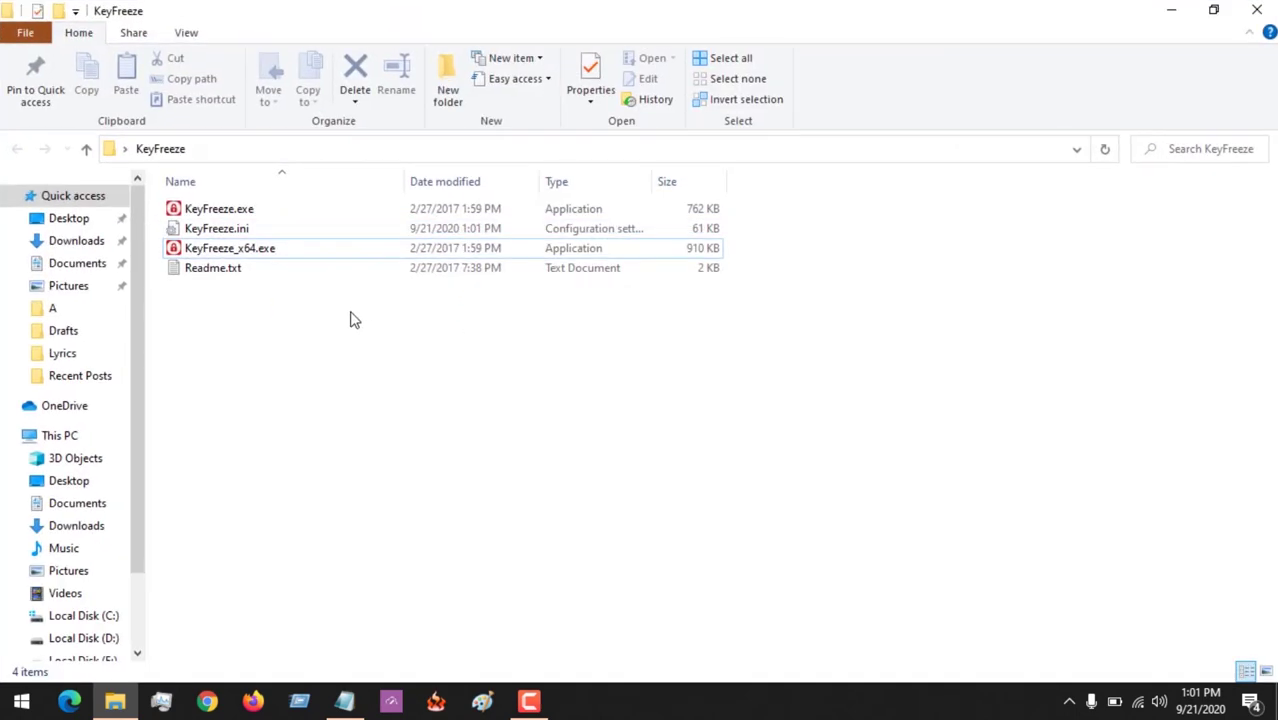
left_click(230, 250)
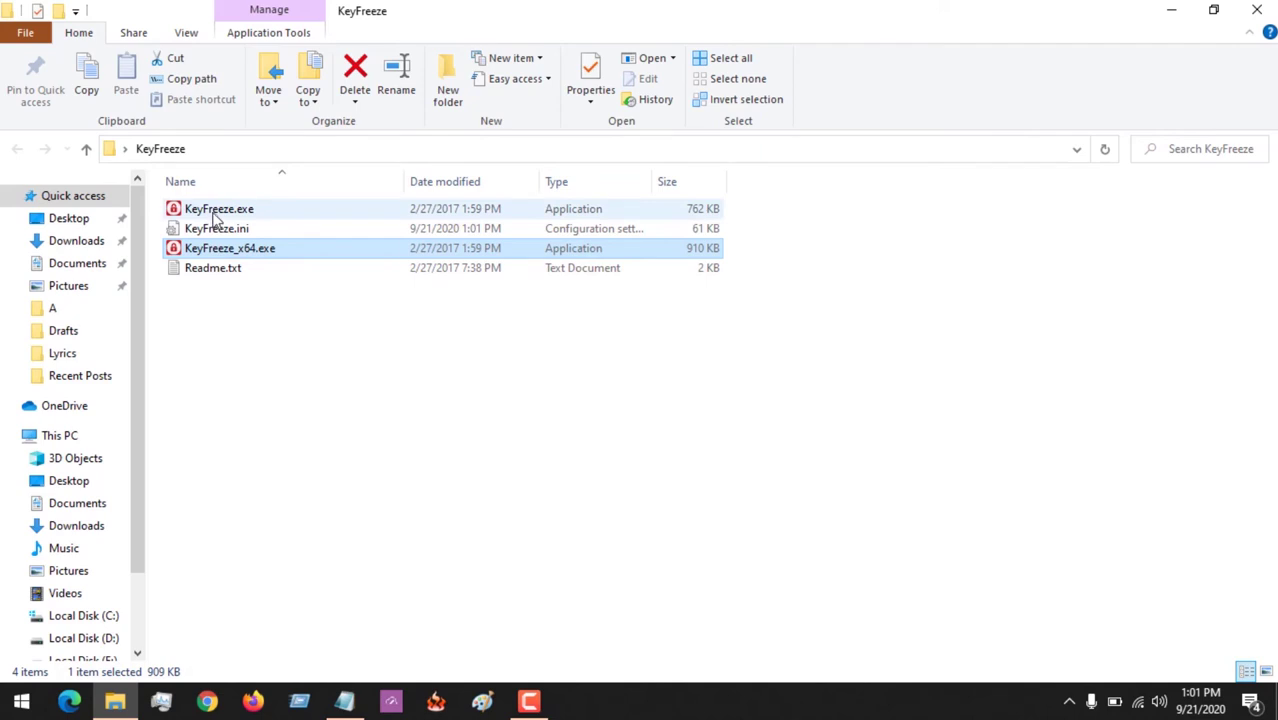
mouse_move(205, 215)
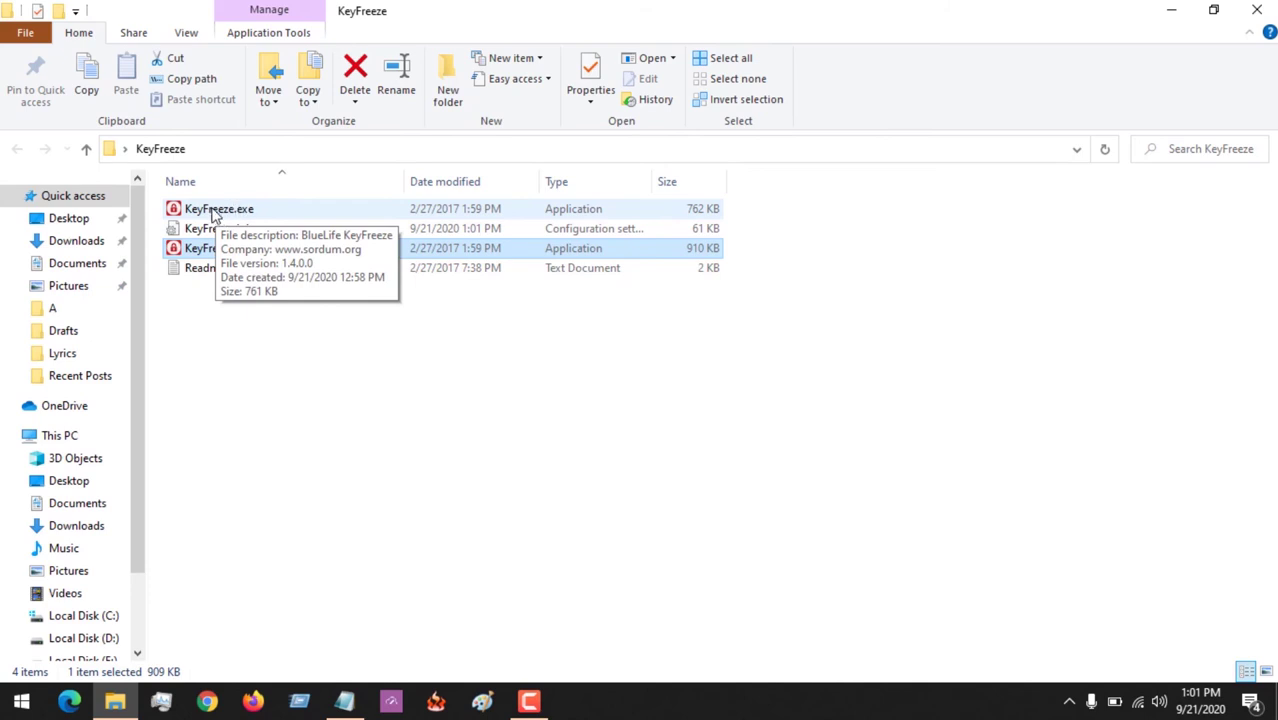
left_click(269, 490)
mouse_move(226, 258)
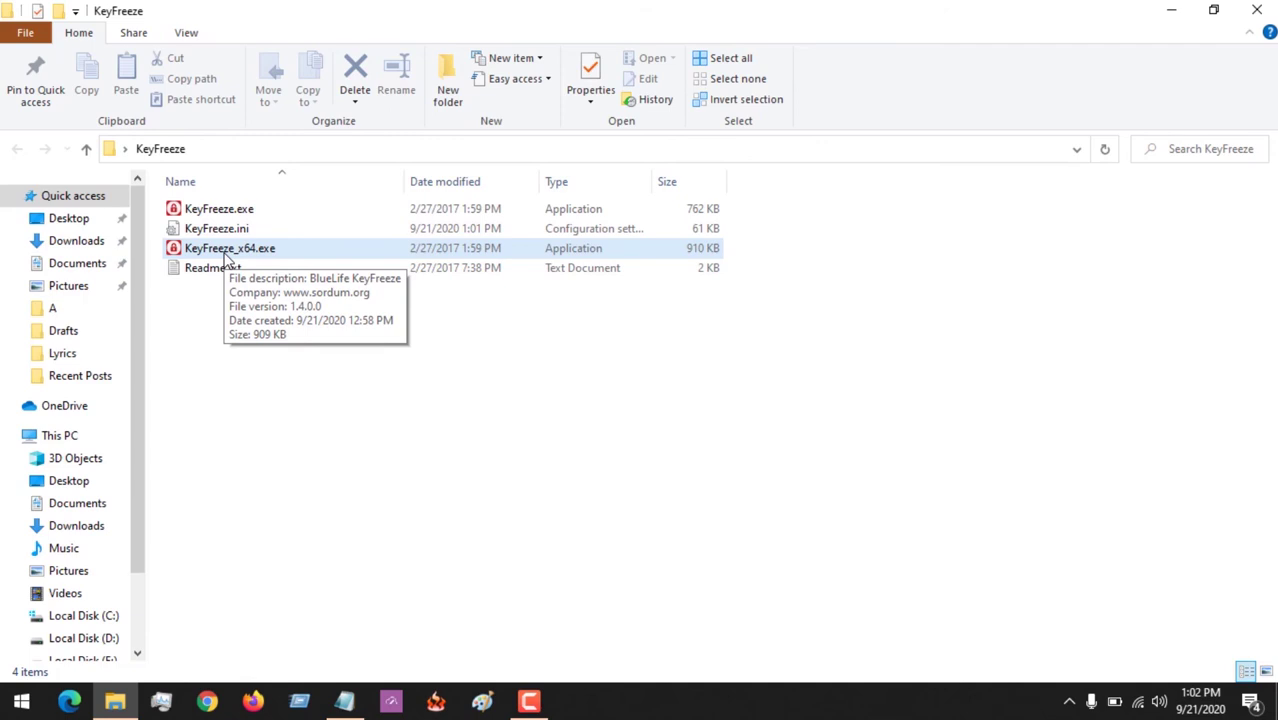
double_click(228, 256)
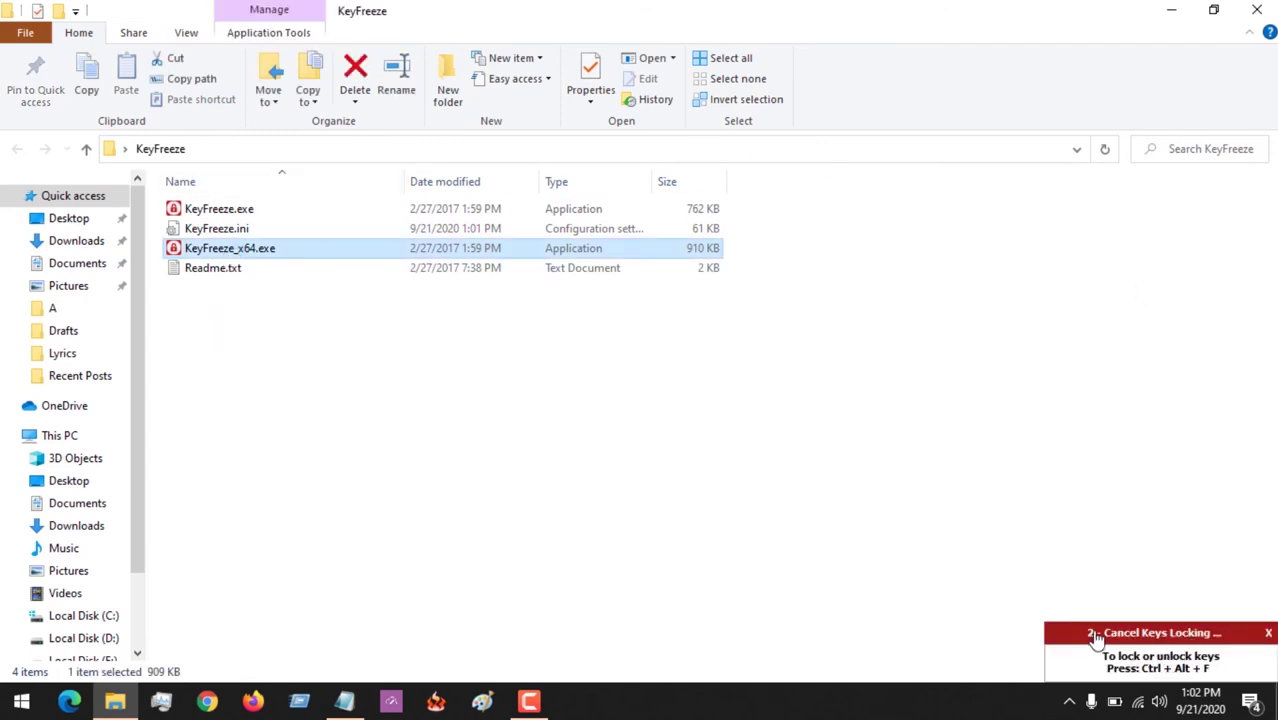
left_click(1174, 10)
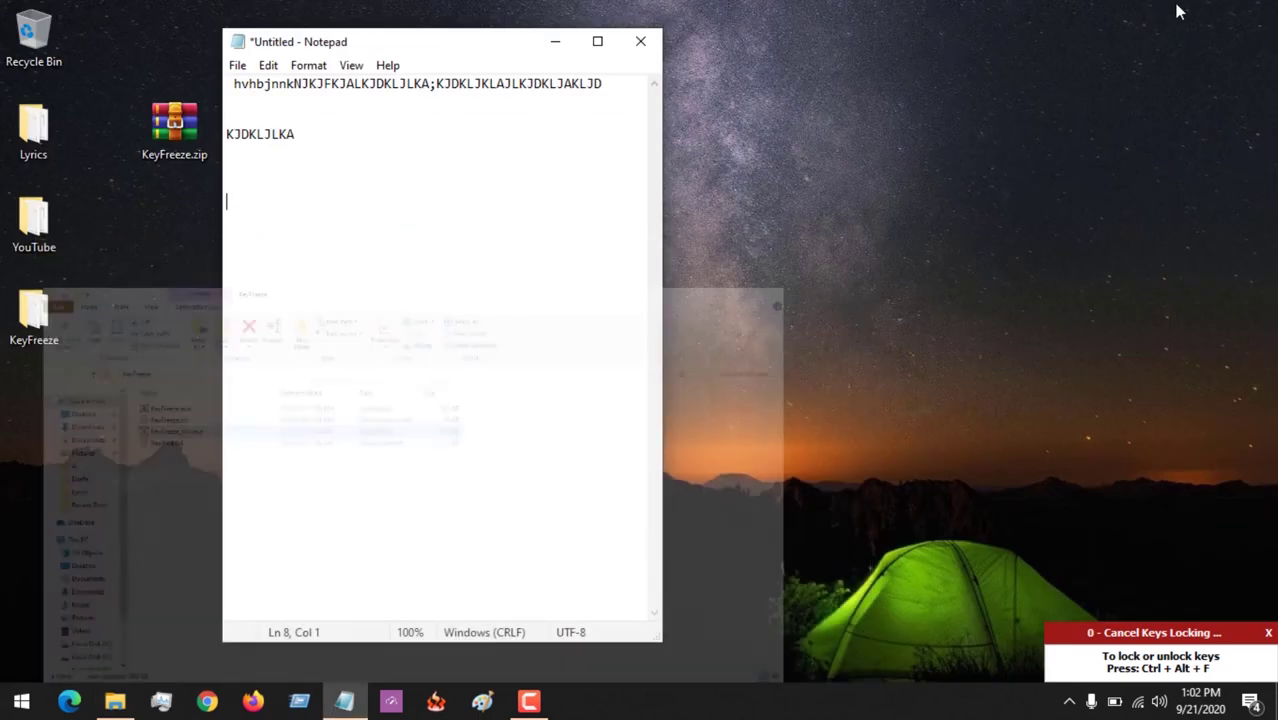
left_click(410, 168)
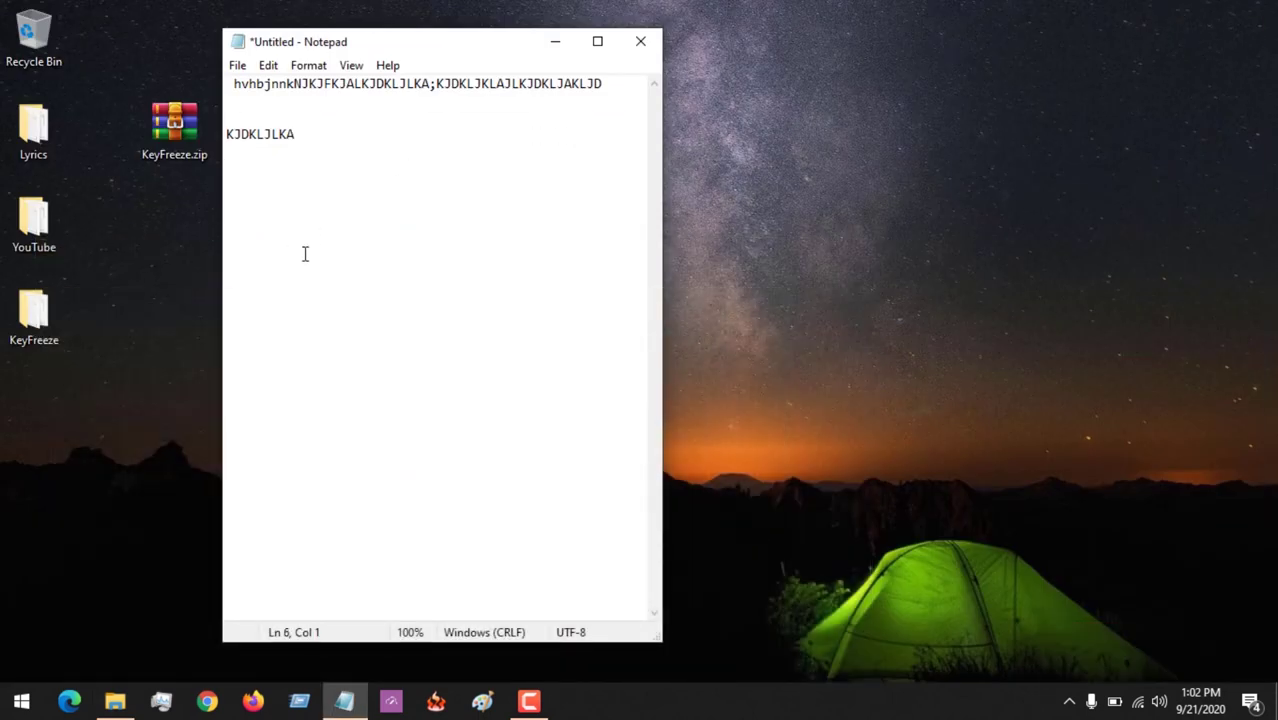